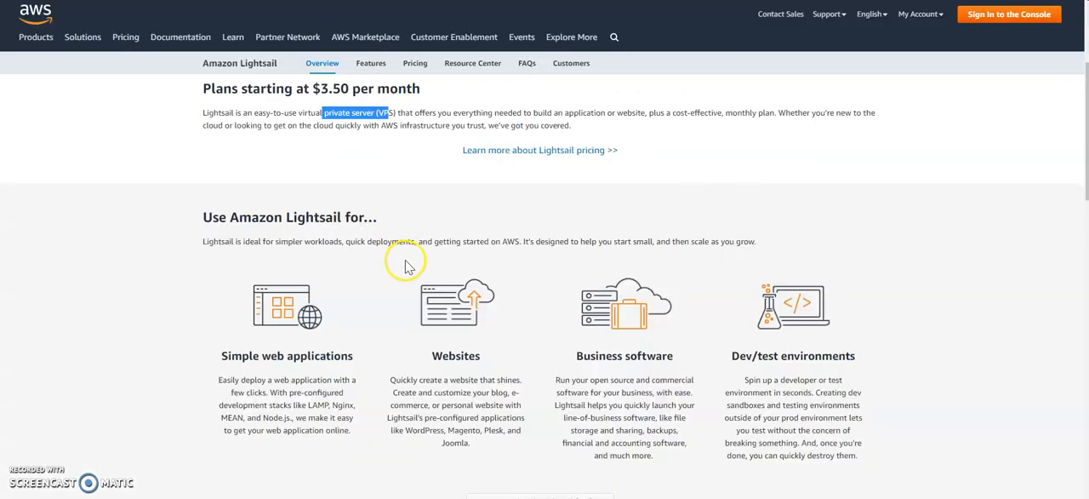
# - Open the Amazon Lightsail pricing page and examine the monthly prices and specifications of the Linux/Unix virtual server plans
pyautogui.scroll(3, 389, 241)
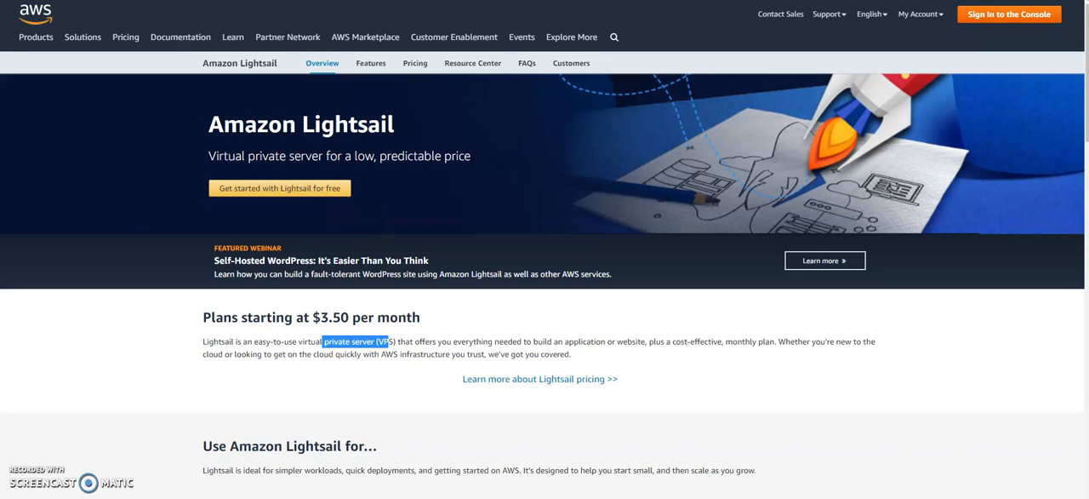
pyautogui.click(414, 63)
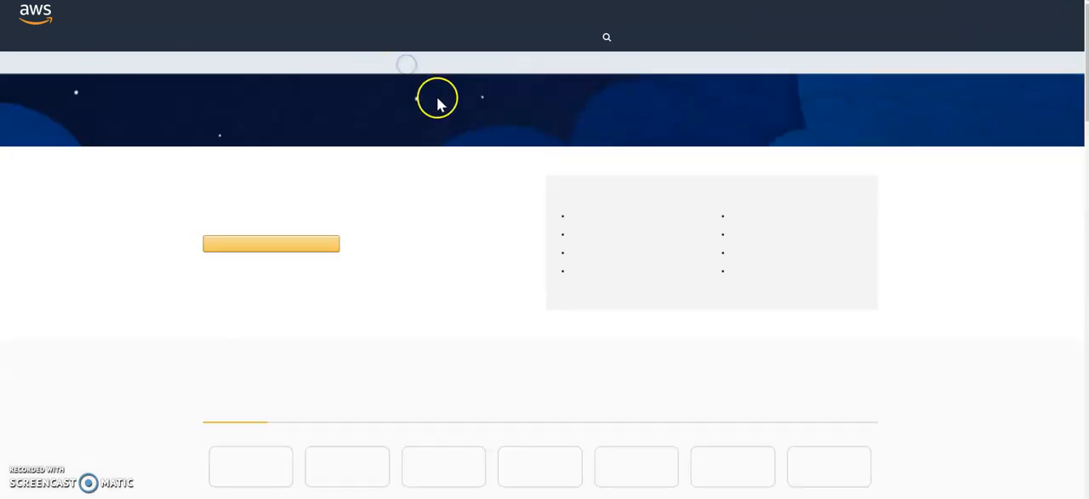
pyautogui.scroll(-2, 422, 273)
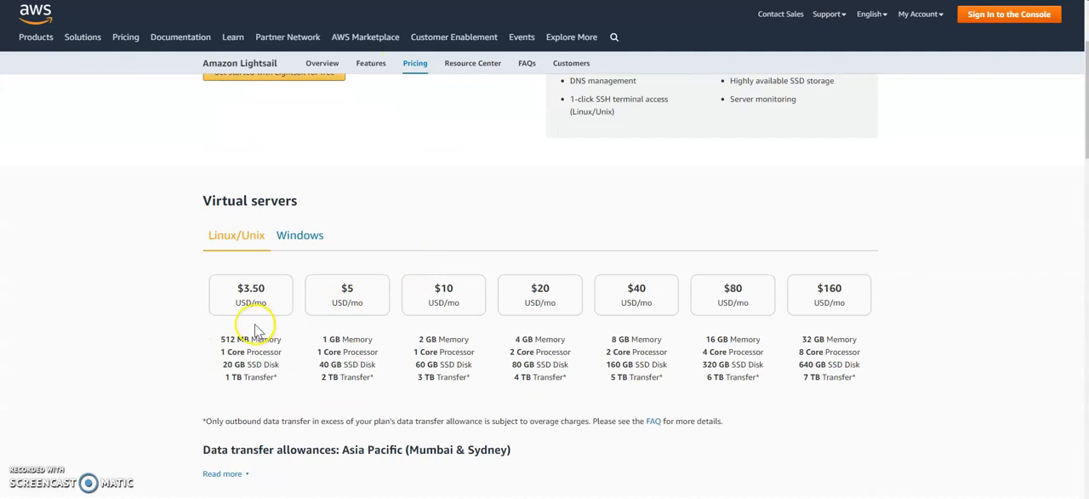
pyautogui.moveTo(219, 340); pyautogui.dragTo(249, 339)
pyautogui.moveTo(264, 289); pyautogui.dragTo(251, 291)
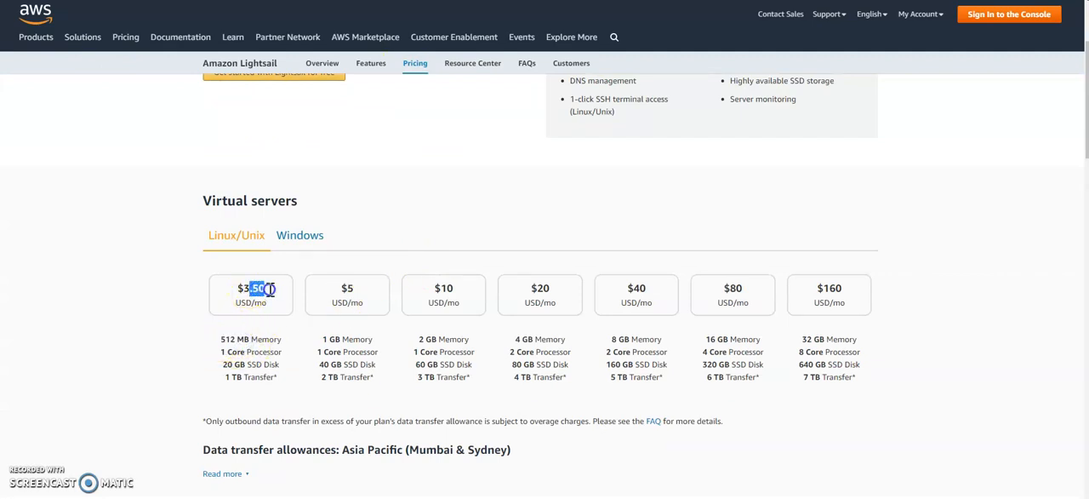
pyautogui.moveTo(219, 341); pyautogui.dragTo(258, 339)
pyautogui.moveTo(253, 294); pyautogui.dragTo(244, 295)
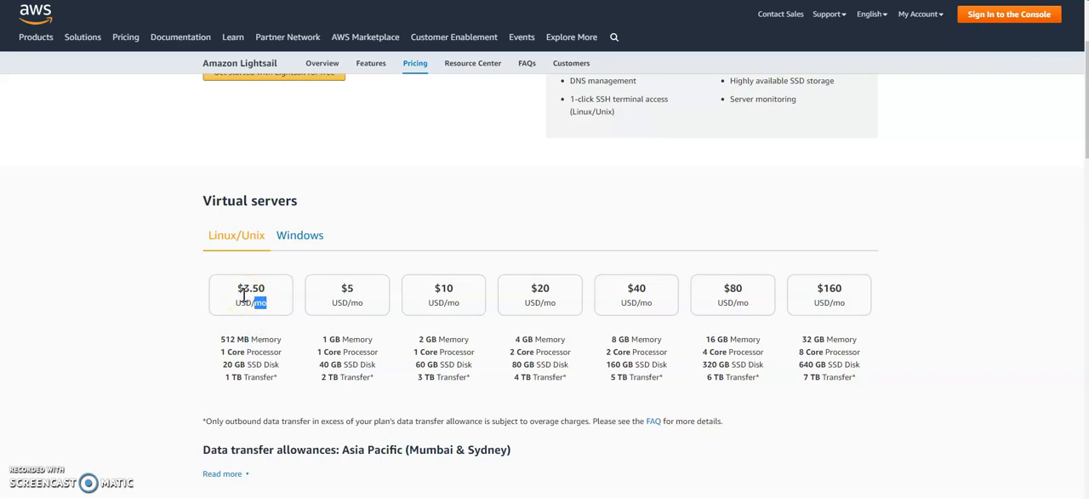
pyautogui.click(325, 303)
pyautogui.click(482, 332)
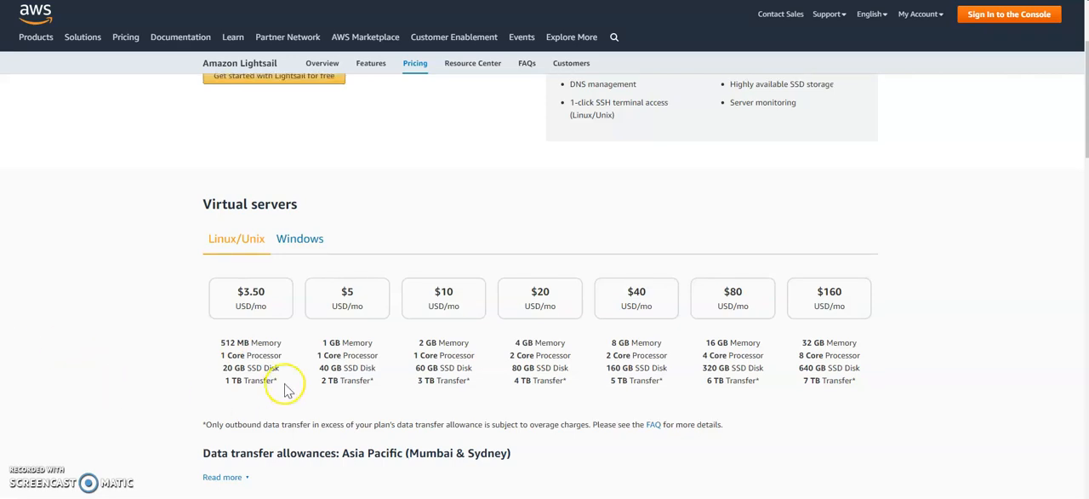
pyautogui.scroll(2, 289, 379)
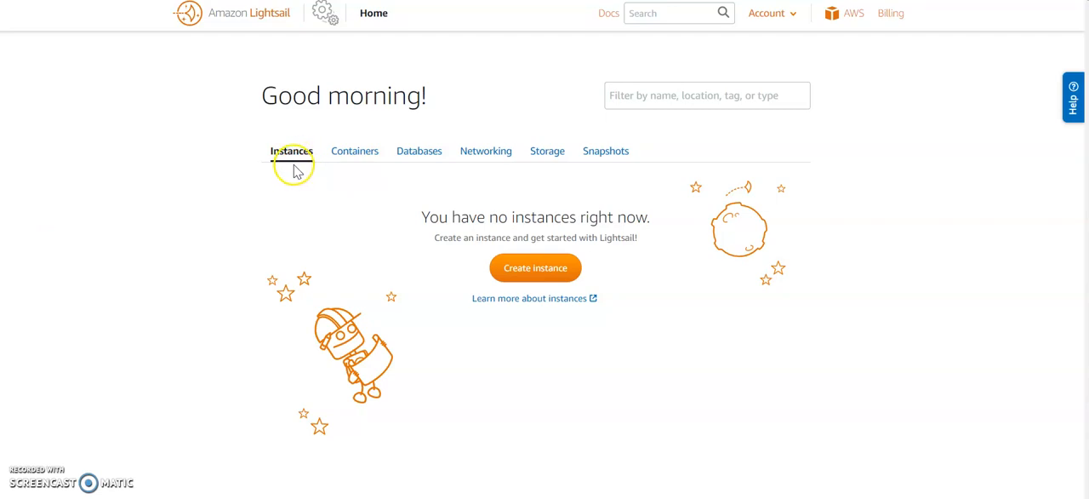
# - Start creating a new instance in the Lightsail console
pyautogui.click(536, 269)
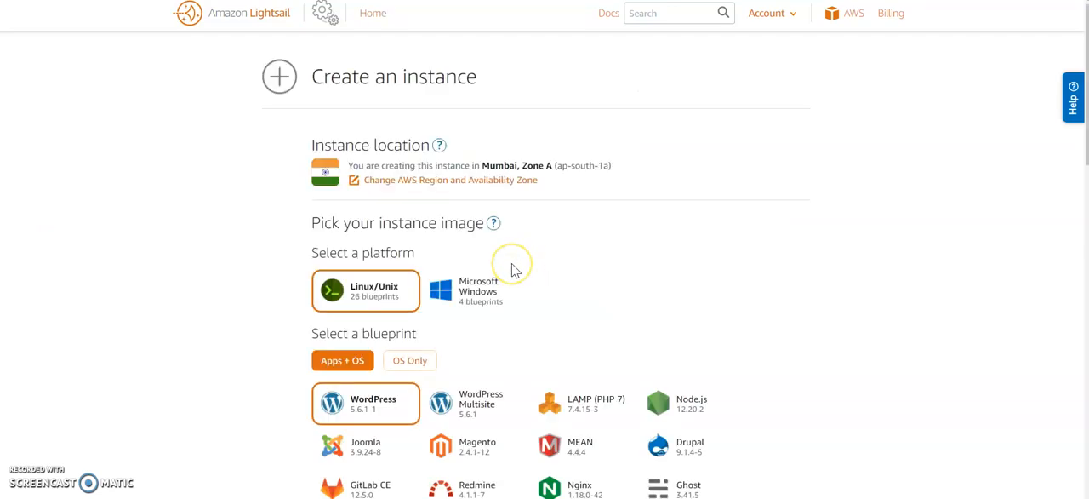
pyautogui.moveTo(312, 78); pyautogui.dragTo(418, 82)
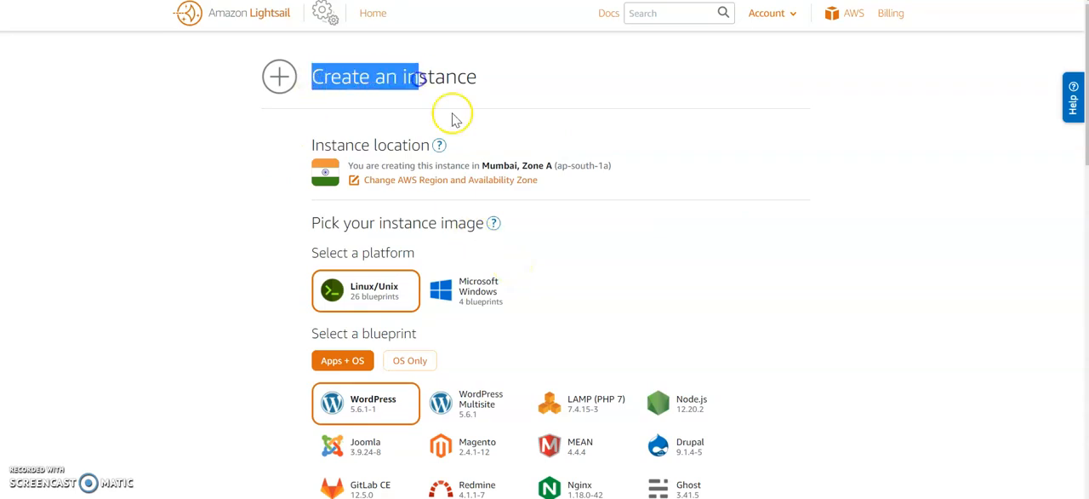
# - View the Microsoft Windows blueprints, return to the Linux/Unix platform and look through its Apps + OS blueprints
pyautogui.click(482, 294)
pyautogui.scroll(-2, 523, 294)
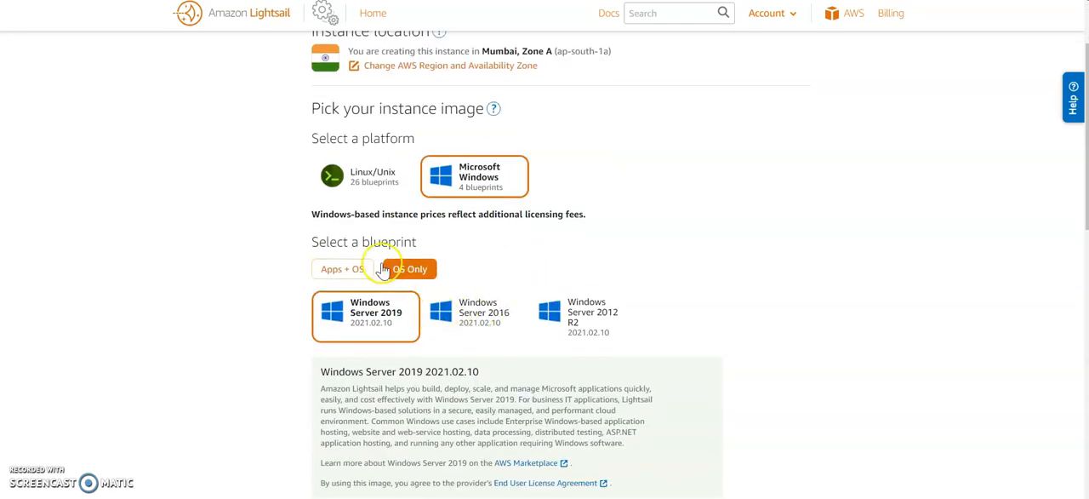
pyautogui.click(372, 187)
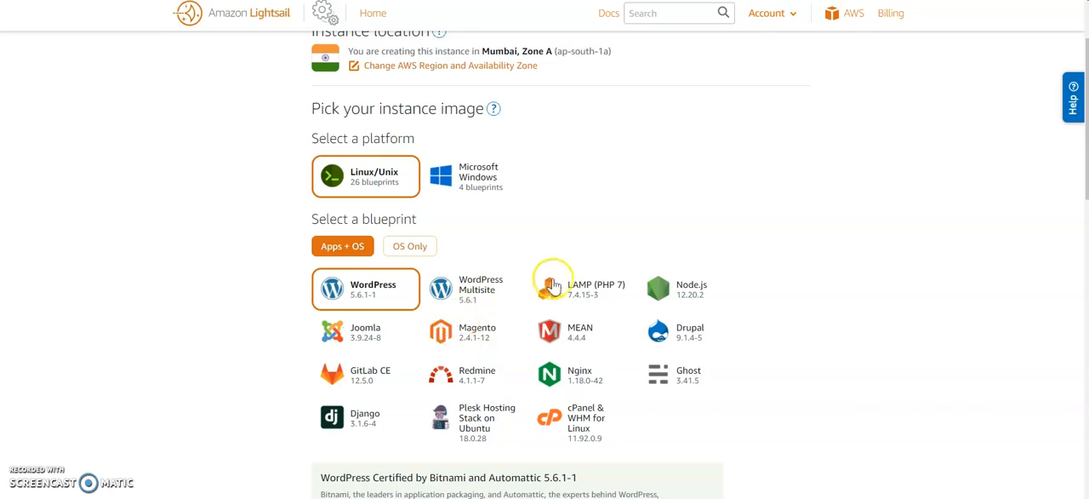
pyautogui.scroll(-1, 587, 281)
pyautogui.scroll(1, 543, 302)
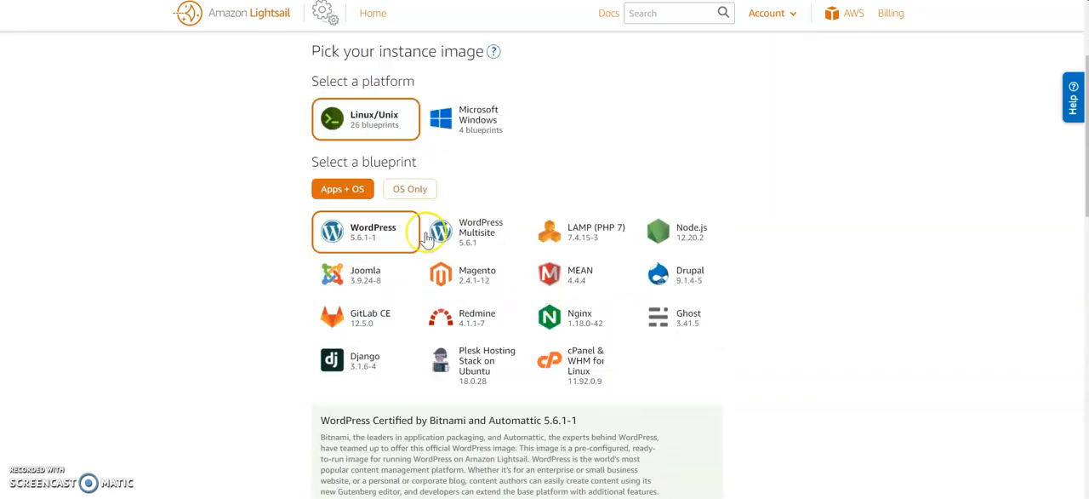
pyautogui.scroll(1, 441, 247)
pyautogui.scroll(-1, 558, 250)
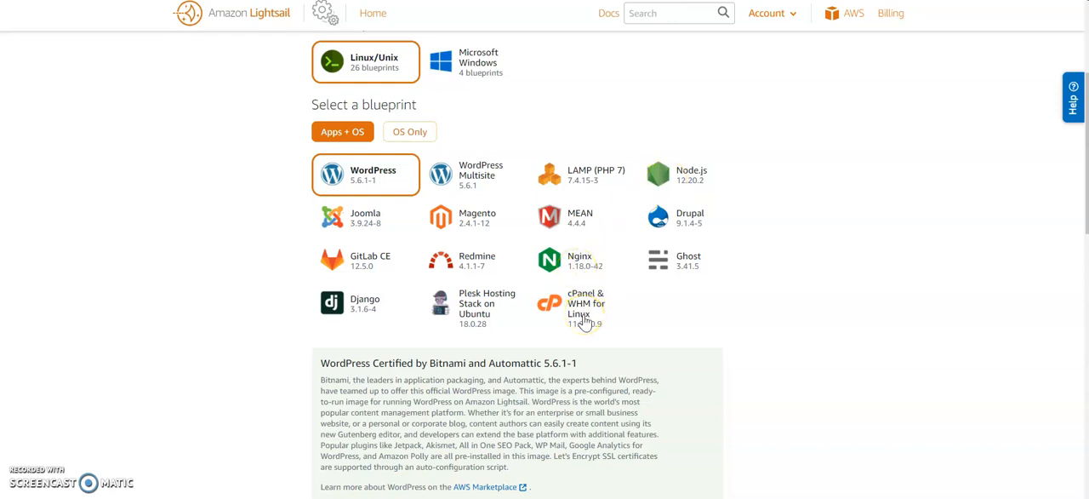
# - Try the cPanel & WHM for Linux blueprint and read its licence notice
pyautogui.scroll(-2, 584, 321)
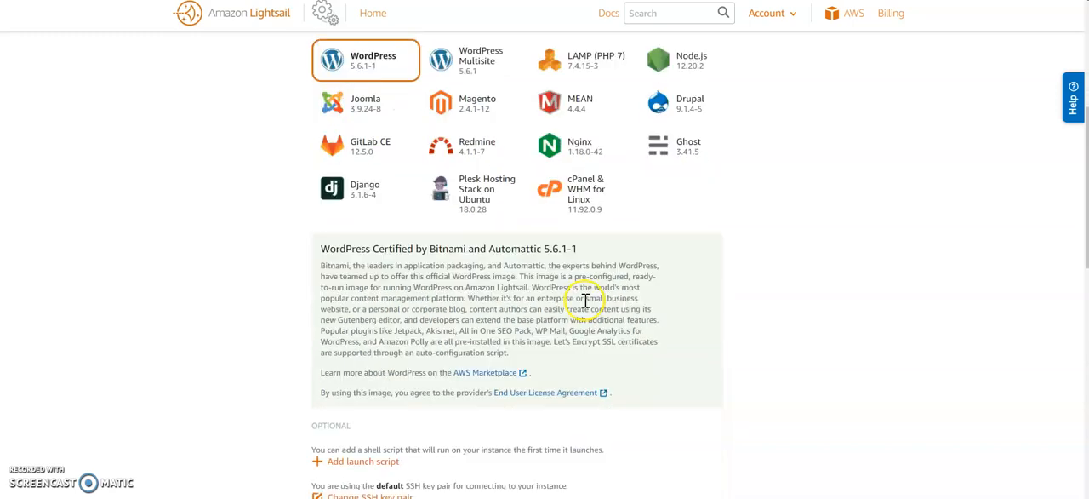
pyautogui.click(585, 201)
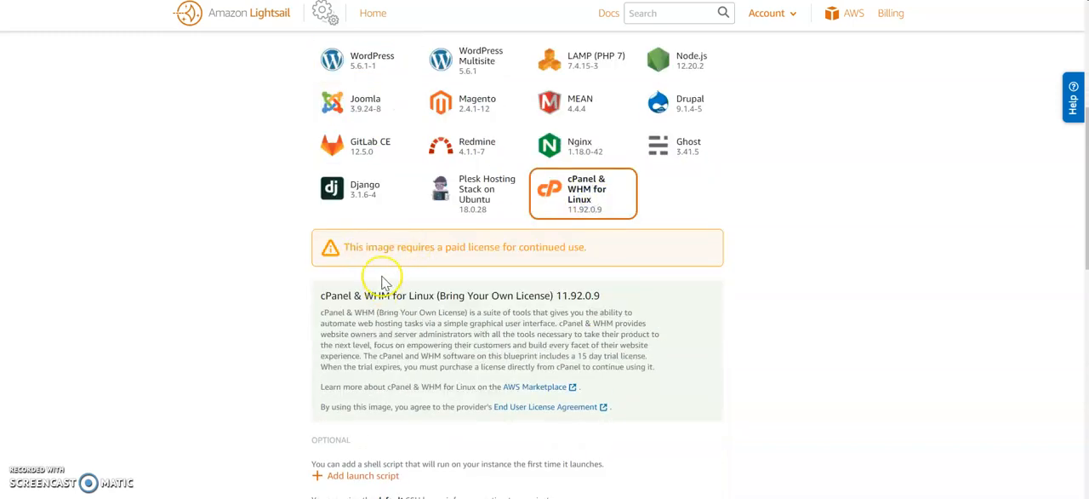
pyautogui.moveTo(364, 247); pyautogui.dragTo(802, 260)
pyautogui.click(803, 262)
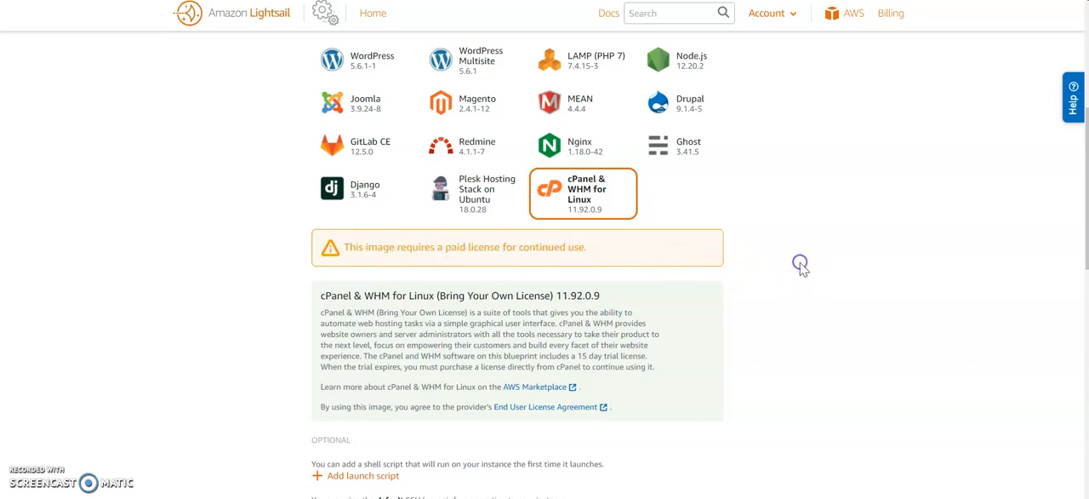
# - Choose the Nginx blueprint for the instance and check the selected instance location
pyautogui.scroll(1, 802, 268)
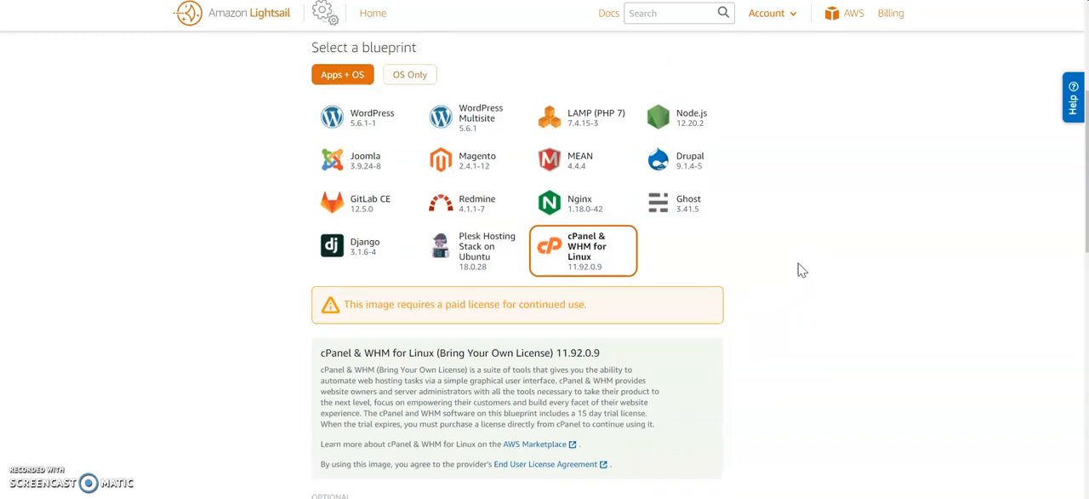
pyautogui.click(574, 207)
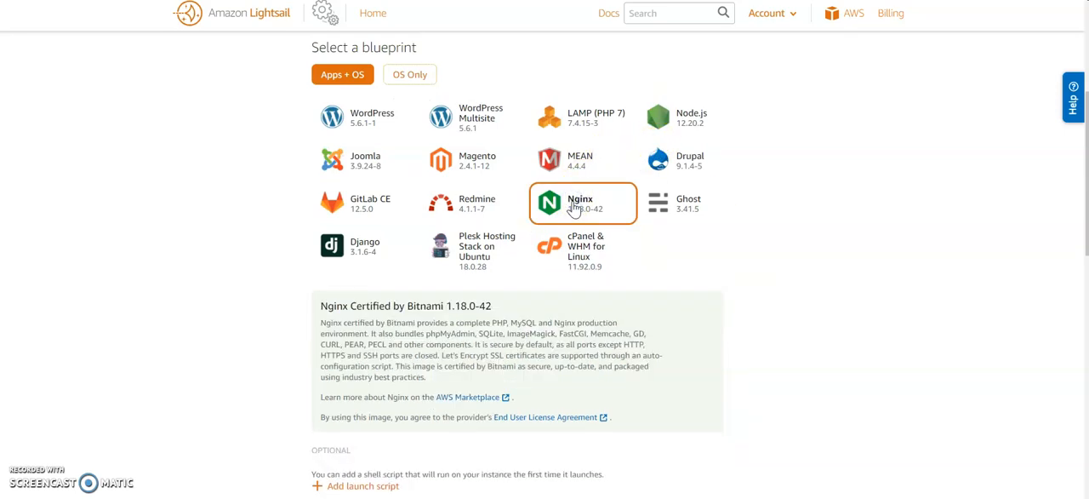
pyautogui.scroll(3, 383, 141)
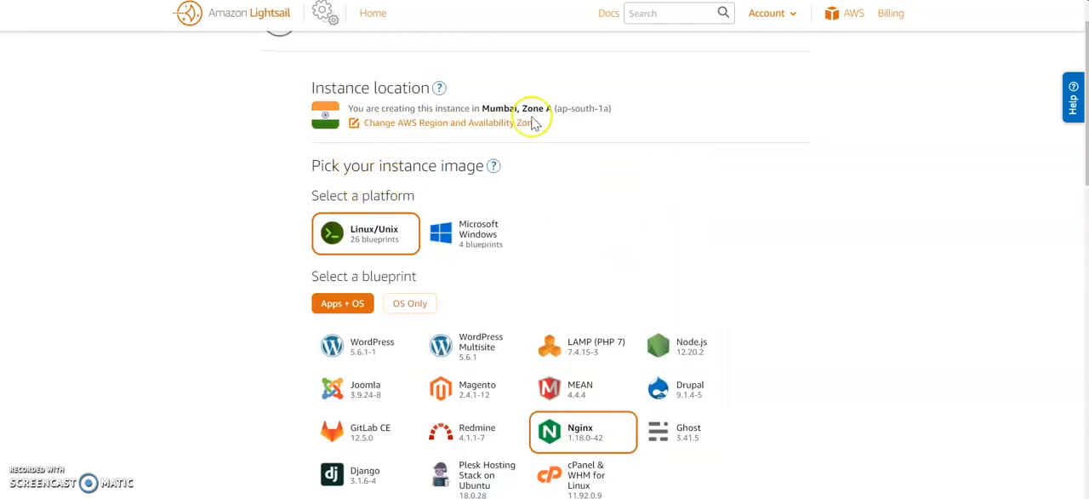
pyautogui.moveTo(481, 108); pyautogui.dragTo(614, 108)
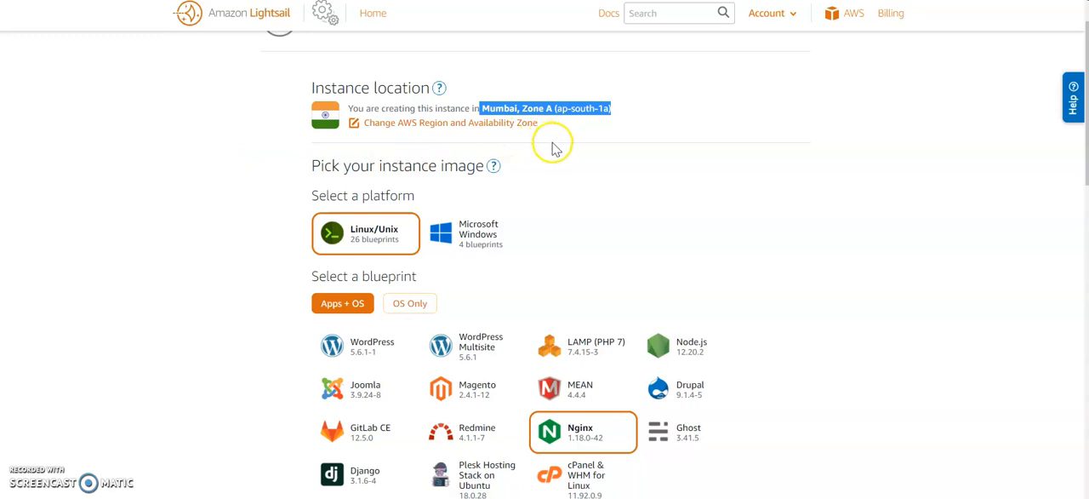
pyautogui.scroll(-3, 550, 213)
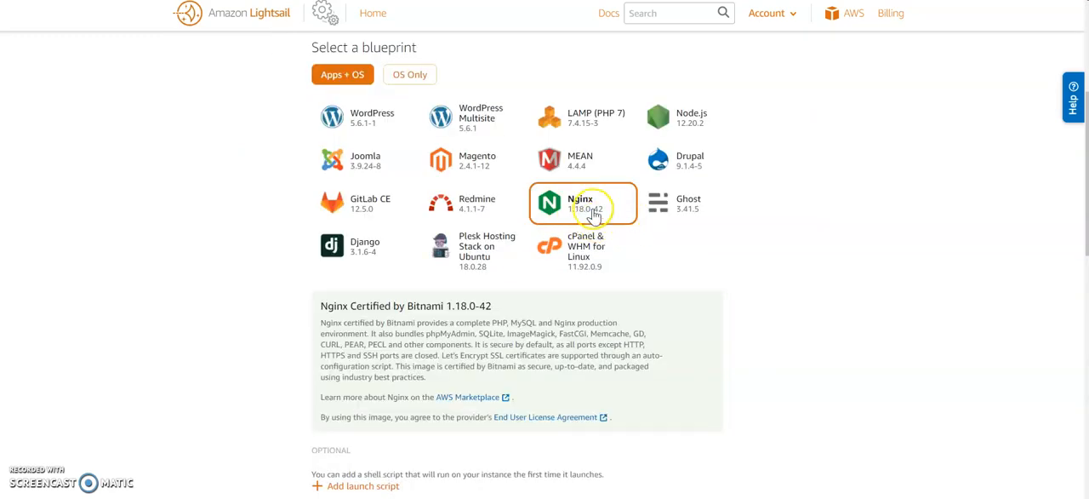
# - Sort the instance plans by price per month and choose the $5 USD plan
pyautogui.scroll(-3, 587, 223)
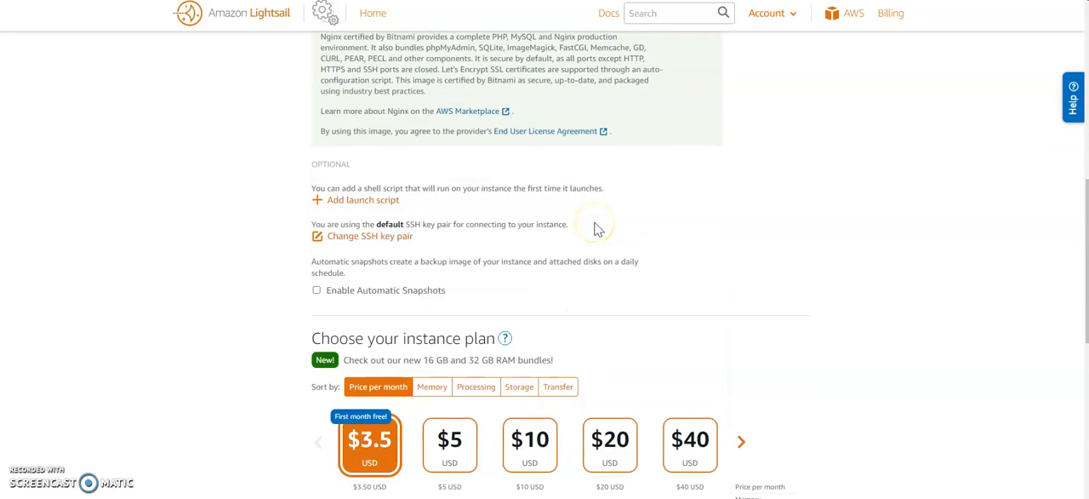
pyautogui.scroll(-2, 596, 228)
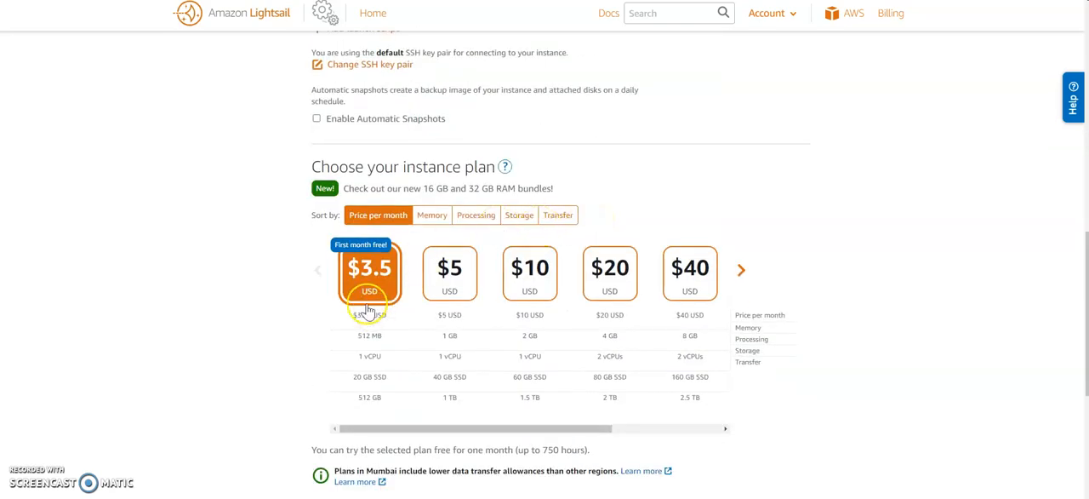
pyautogui.click(433, 216)
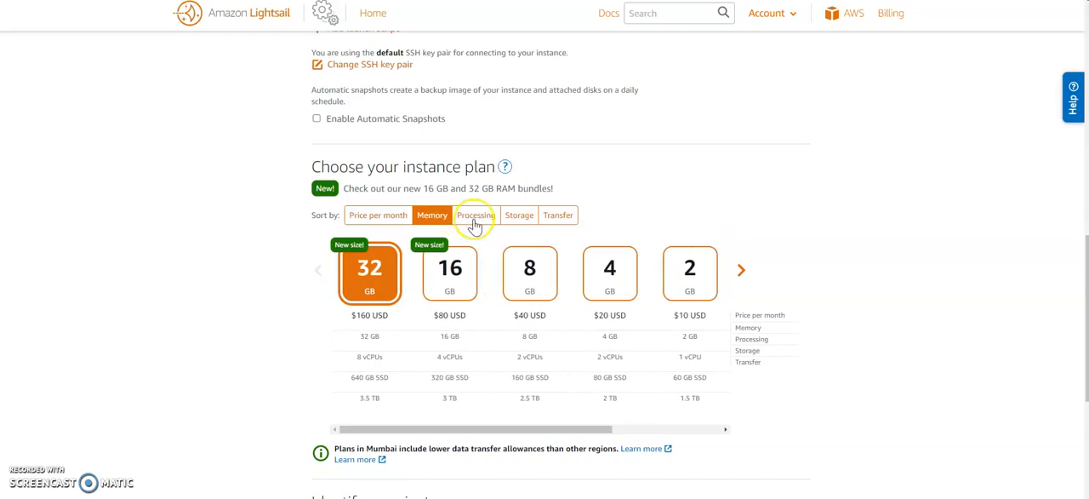
pyautogui.click(477, 216)
pyautogui.click(389, 215)
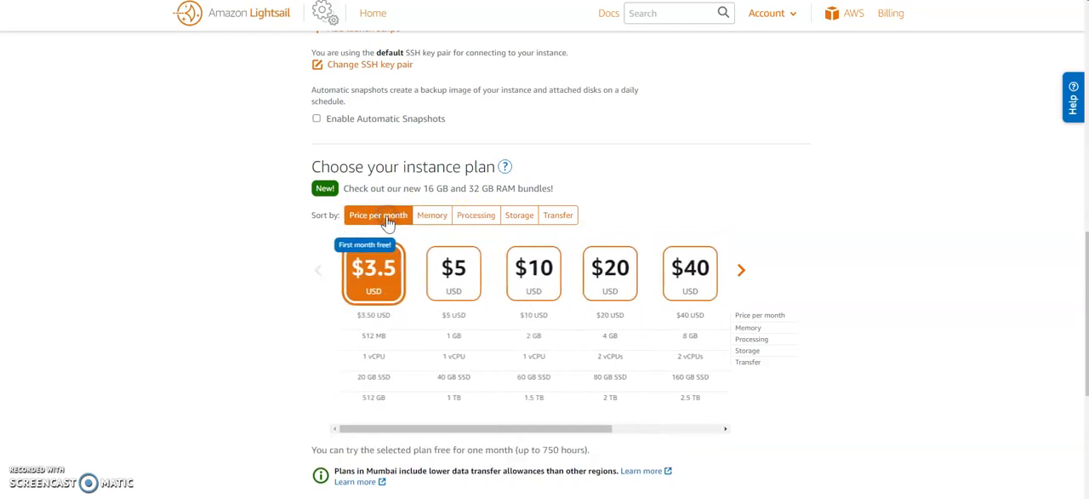
pyautogui.click(450, 270)
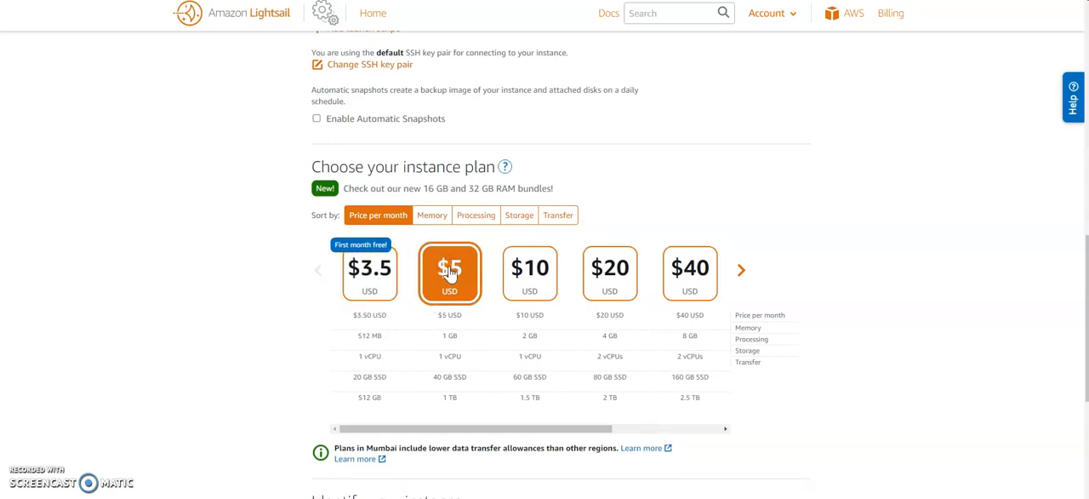
# - Open the optional launch script field for the instance
pyautogui.scroll(3, 634, 232)
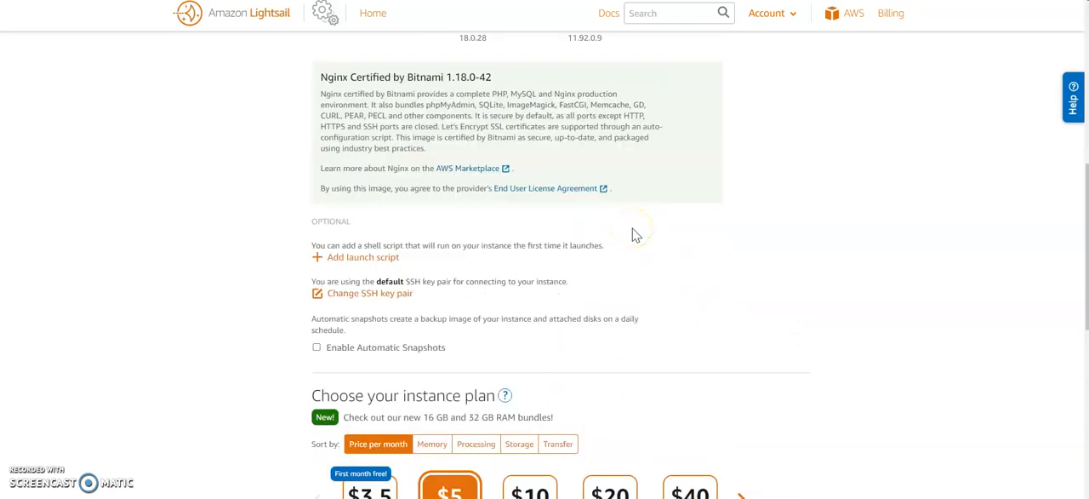
pyautogui.scroll(1, 369, 281)
pyautogui.moveTo(351, 304); pyautogui.dragTo(606, 304)
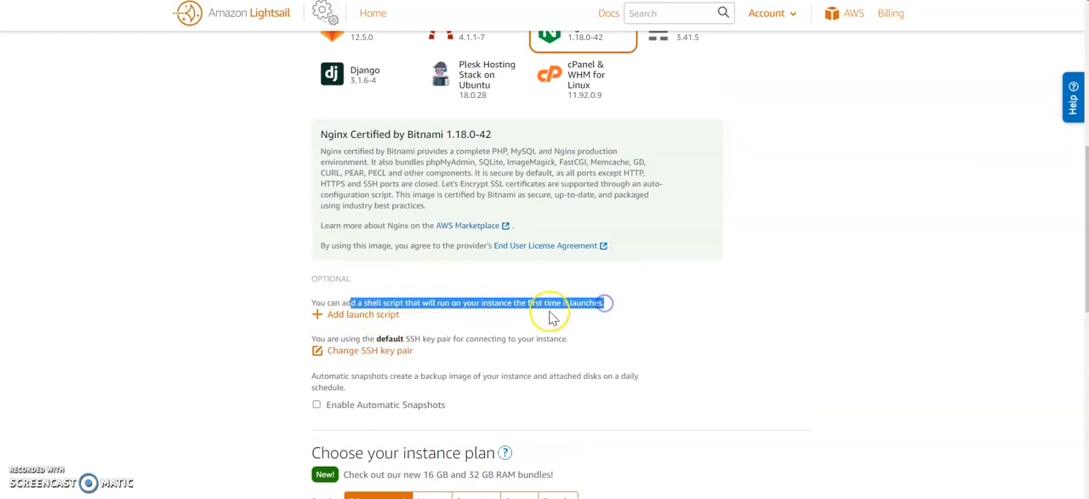
pyautogui.click(344, 315)
pyautogui.click(344, 349)
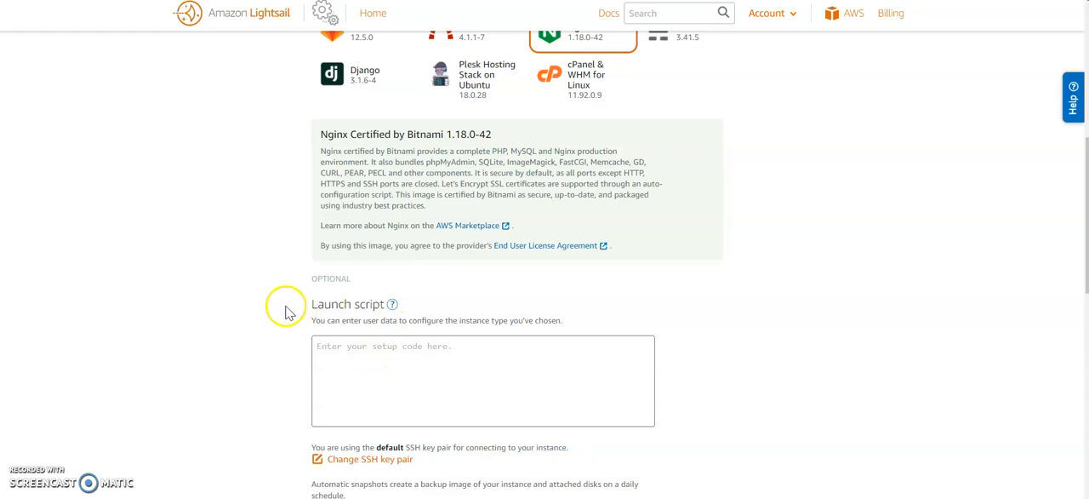
# - Open the SSH key pair manager for the instance and check the options below it
pyautogui.scroll(-1, 287, 309)
pyautogui.scroll(-2, 287, 309)
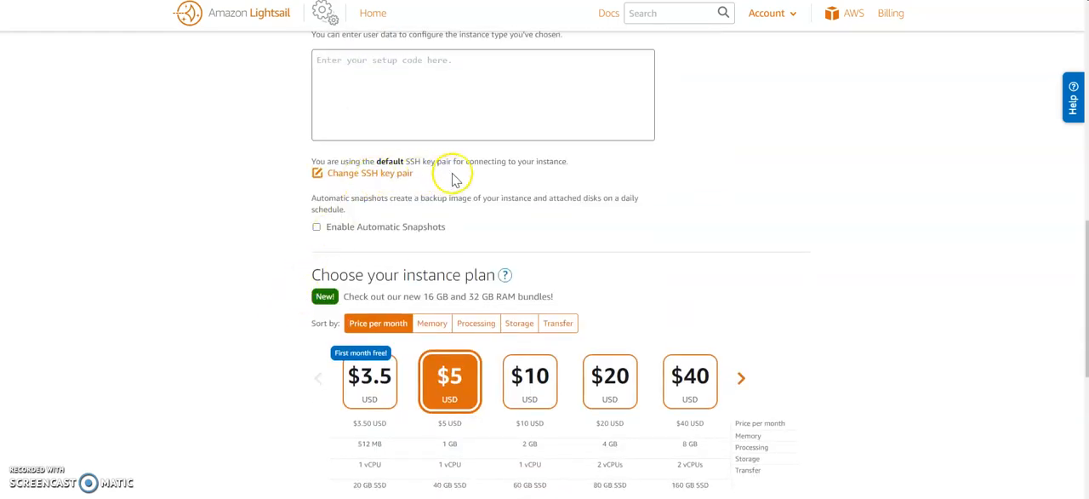
pyautogui.click(373, 174)
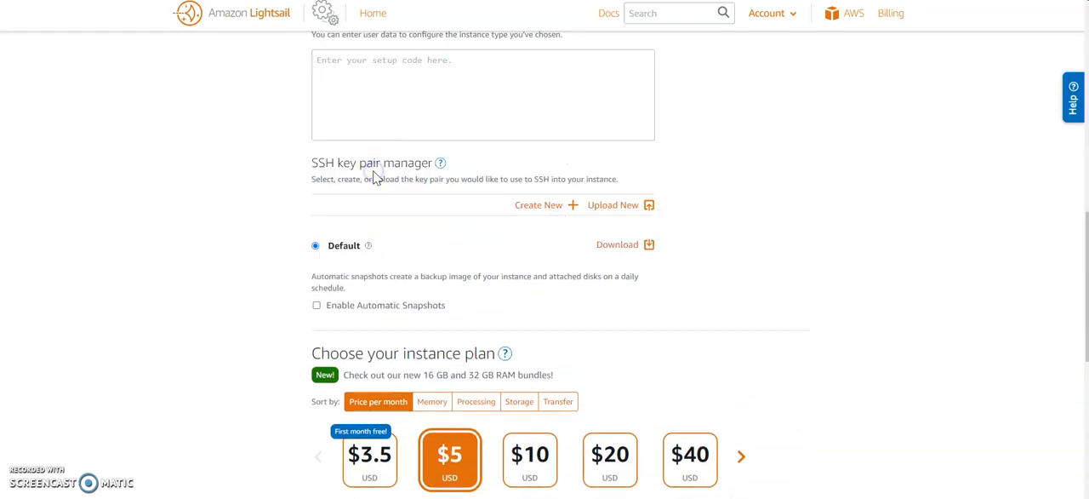
pyautogui.click(272, 206)
pyautogui.scroll(-3, 273, 211)
pyautogui.click(340, 194)
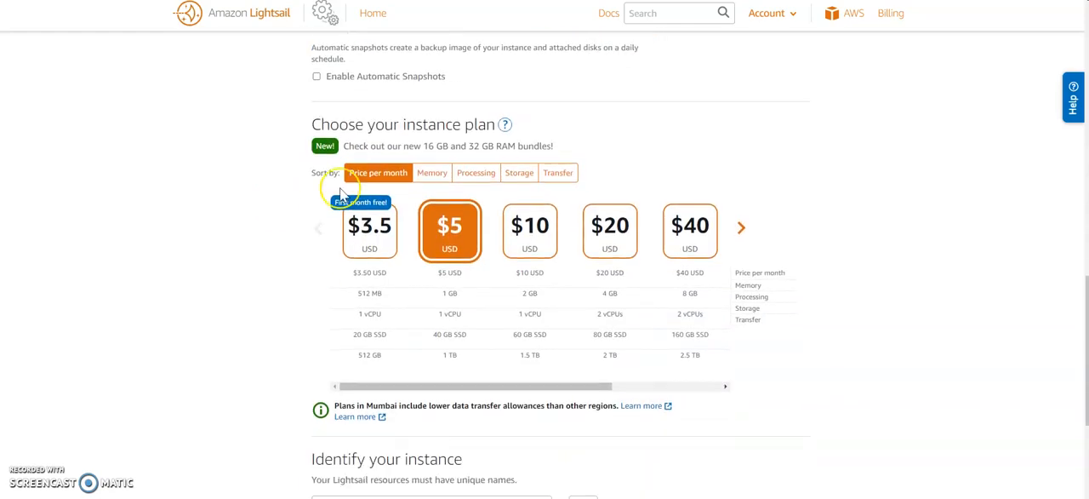
pyautogui.scroll(10, 482, 180)
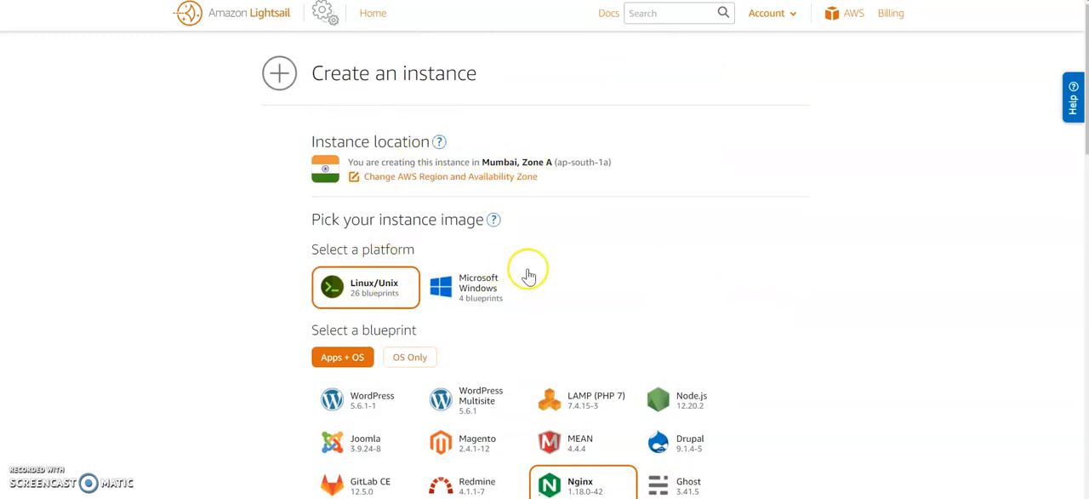
pyautogui.scroll(-2, 572, 319)
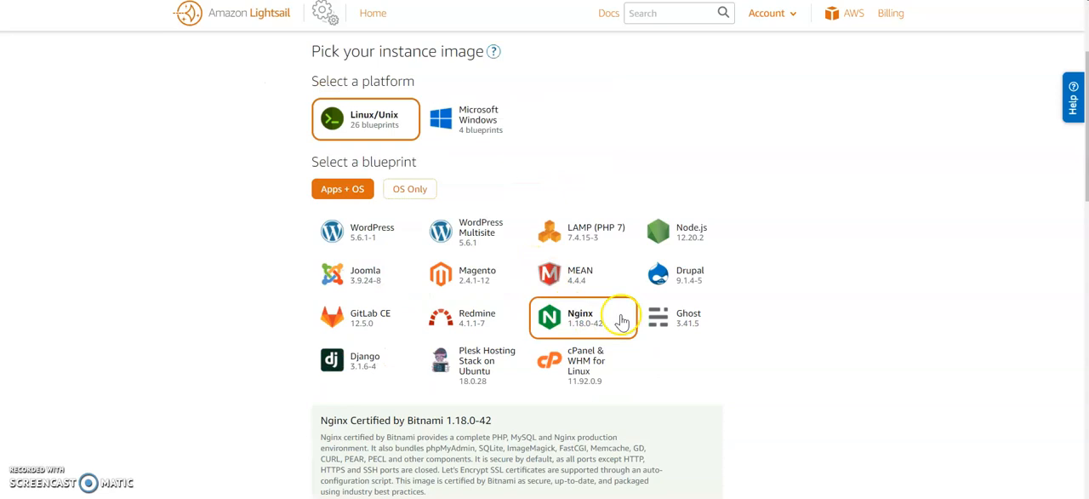
pyautogui.scroll(-5, 621, 315)
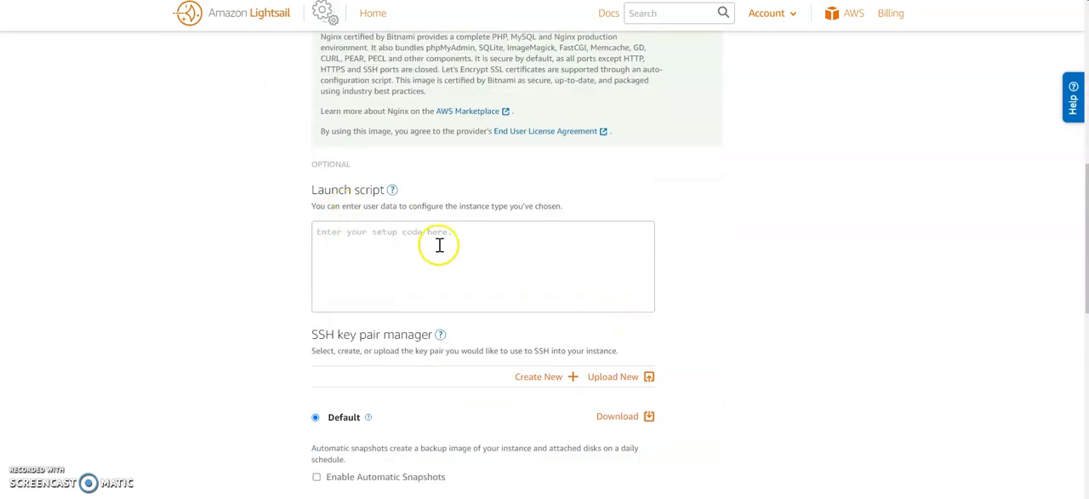
# - Examine the launch script, SSH key and automatic snapshot options, and compare the instance plans through the most expensive one
pyautogui.scroll(-1, 425, 243)
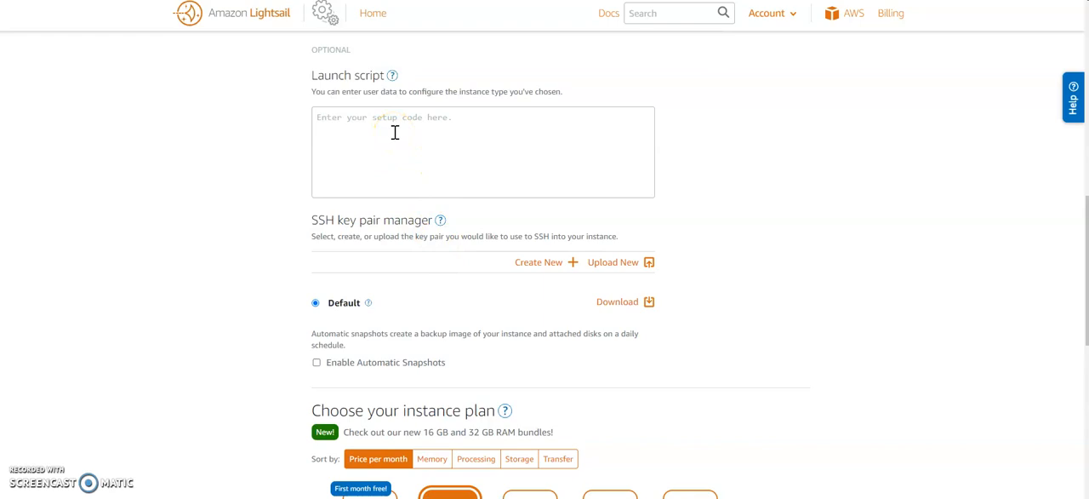
pyautogui.scroll(-2, 395, 132)
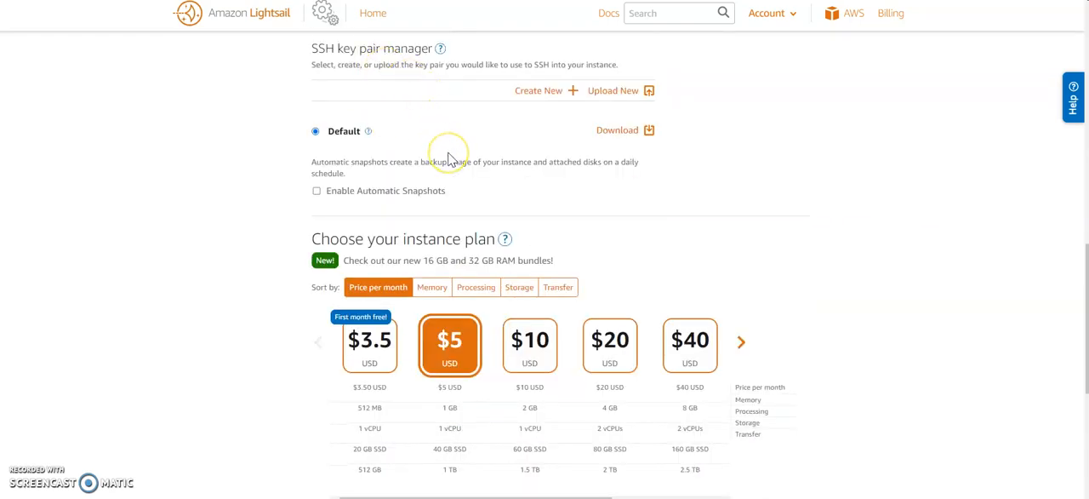
pyautogui.scroll(-1, 451, 161)
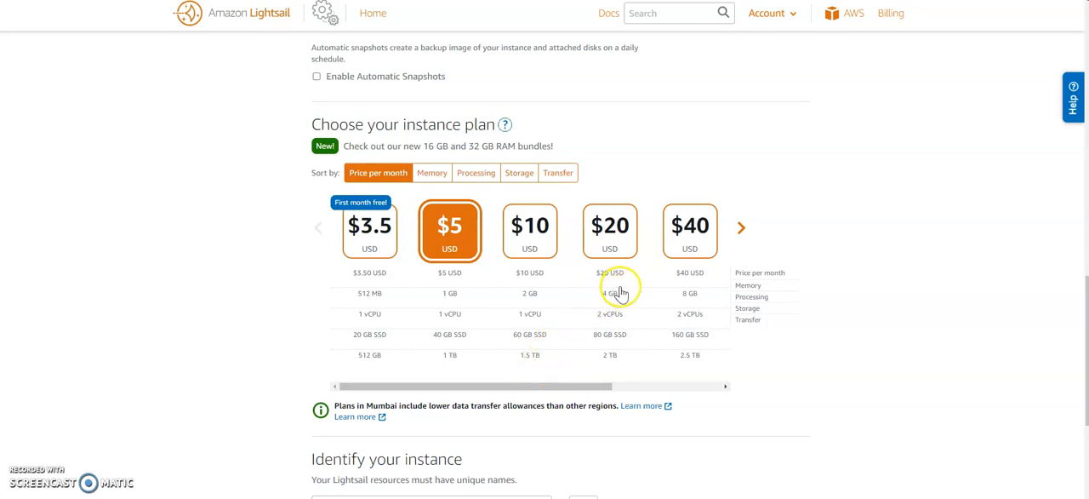
pyautogui.scroll(-1, 576, 333)
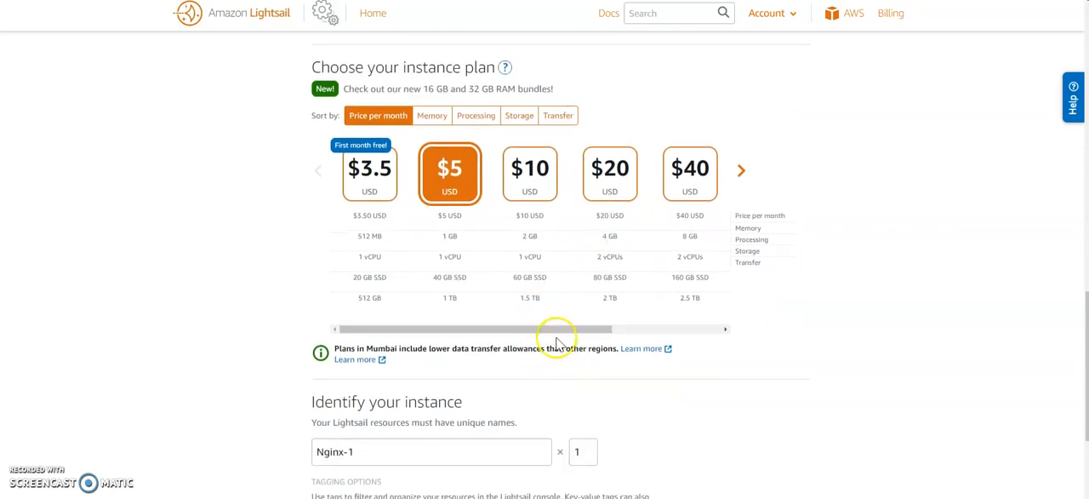
pyautogui.moveTo(567, 330); pyautogui.dragTo(688, 329)
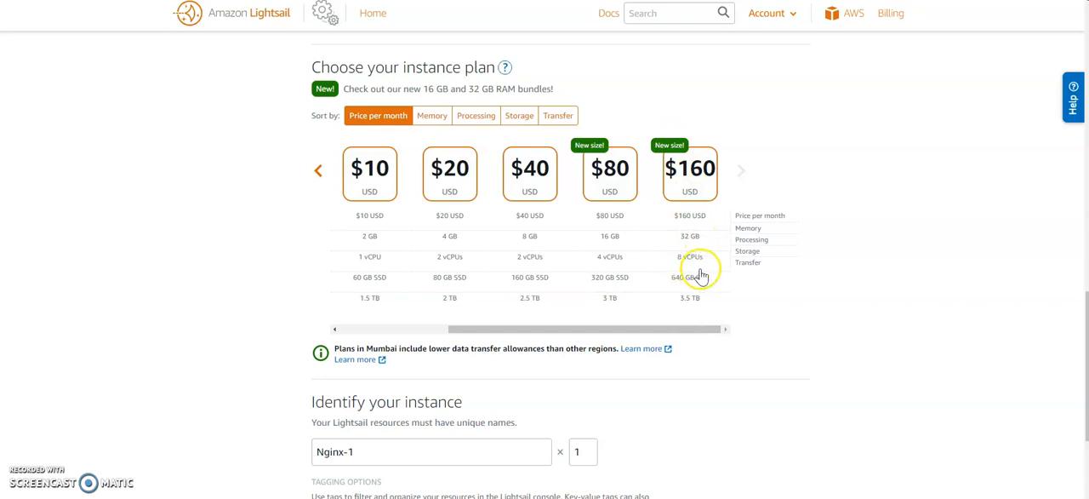
# - Check the tagging options for the instance and select its whole name in the identification section
pyautogui.scroll(-3, 692, 263)
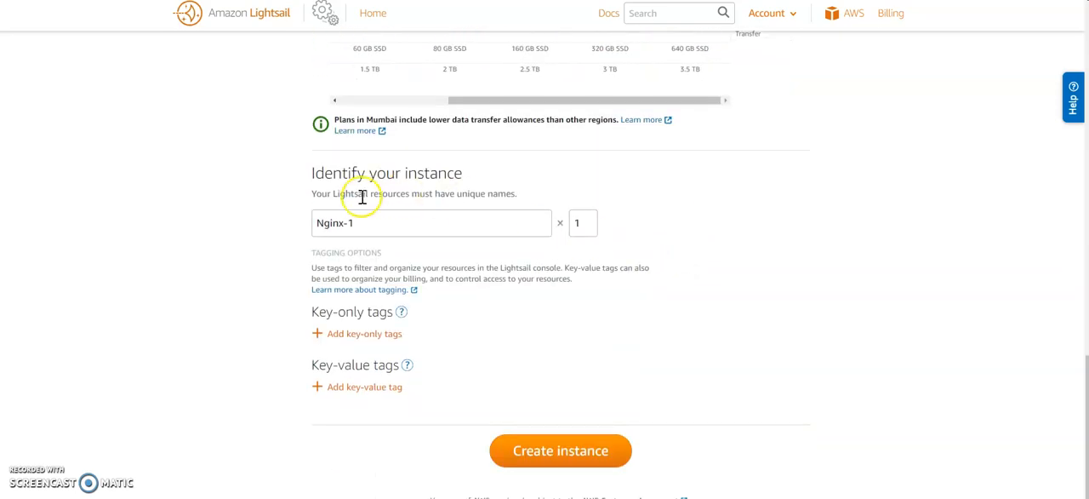
pyautogui.scroll(-1, 558, 439)
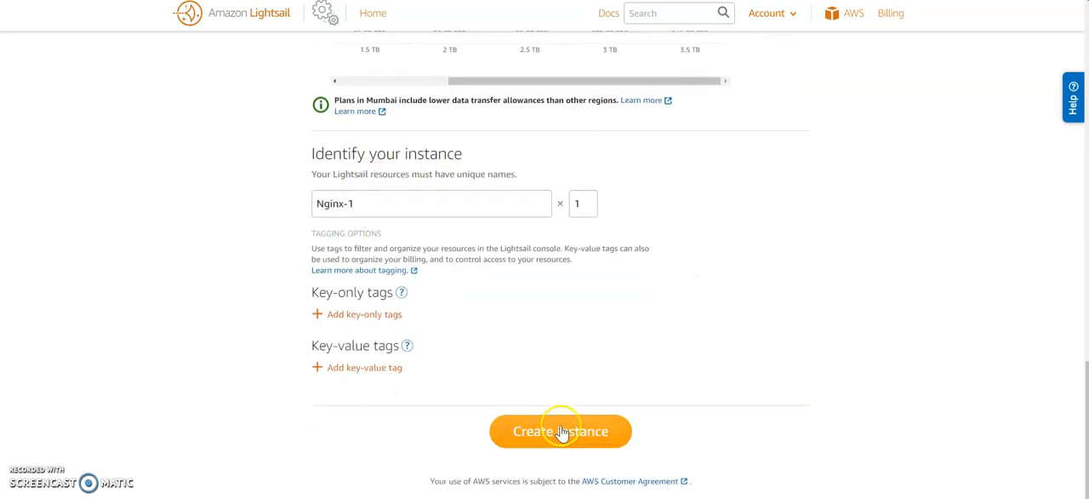
pyautogui.moveTo(369, 170)
pyautogui.mouseDown()
pyautogui.moveTo(328, 169)
pyautogui.moveTo(365, 170)
pyautogui.mouseUp()
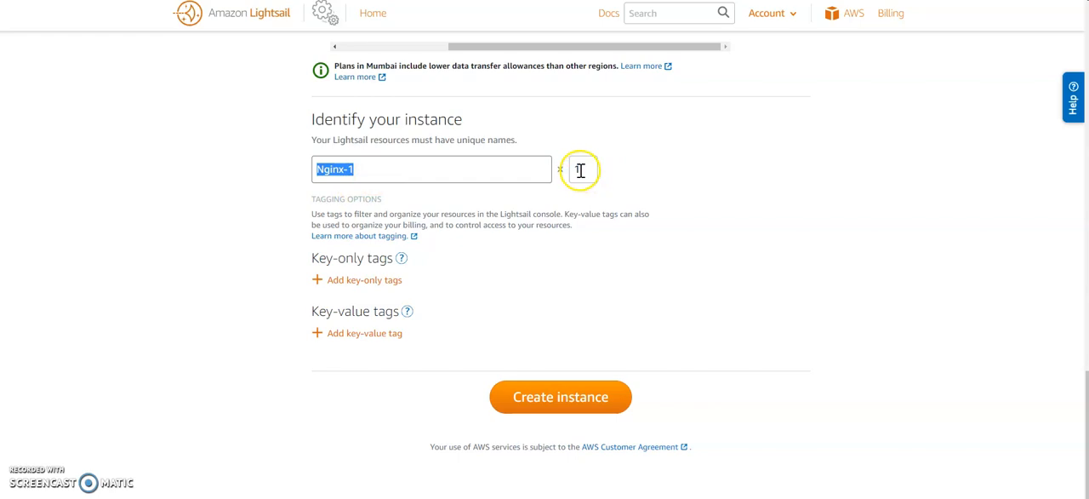
# - Review the instance location, platform and available Apps + OS blueprints chosen for the new instance
pyautogui.scroll(3, 686, 326)
pyautogui.scroll(10, 686, 325)
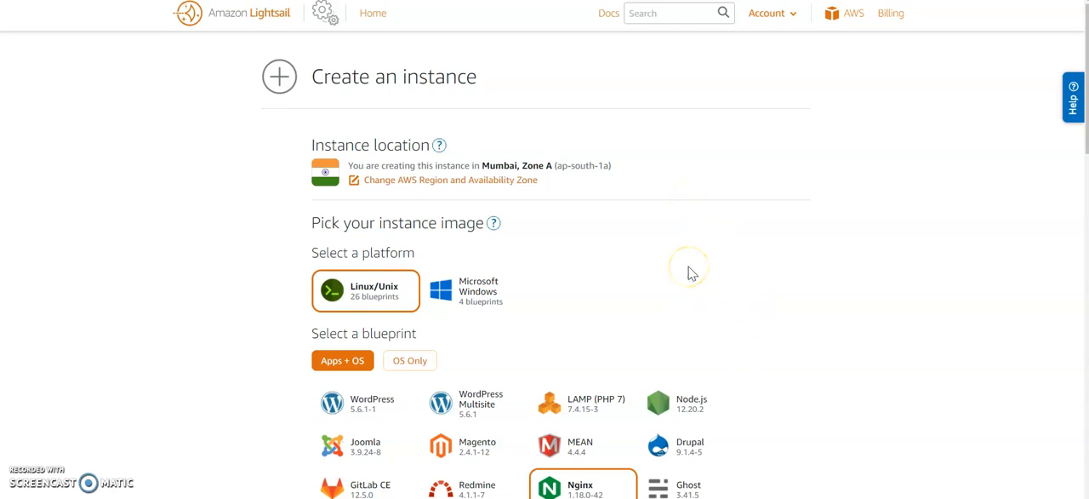
pyautogui.scroll(-1, 692, 273)
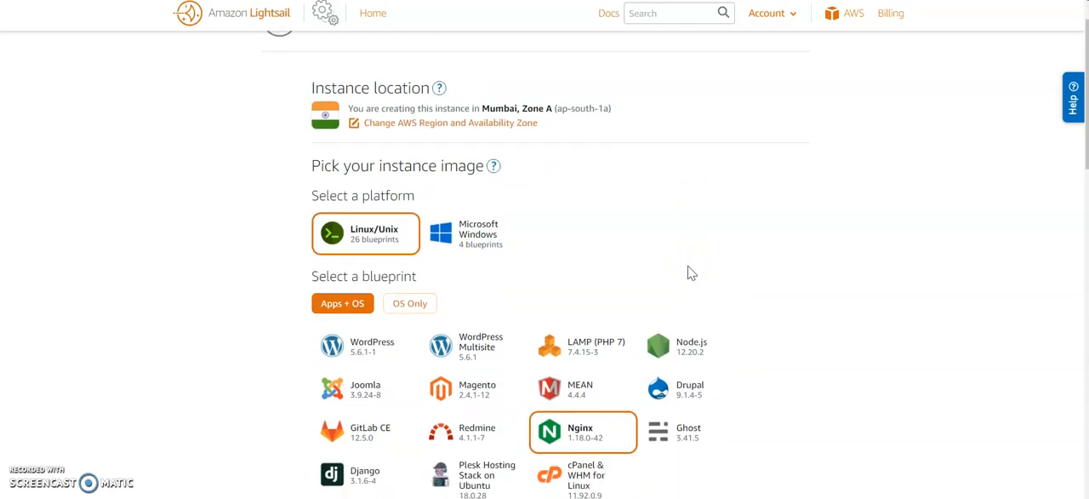
pyautogui.scroll(1, 692, 273)
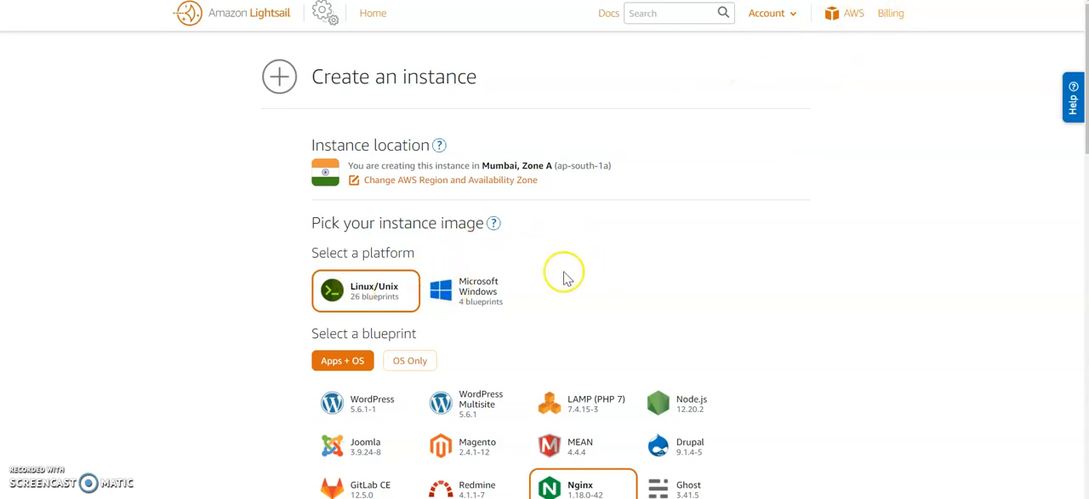
pyautogui.scroll(-5, 582, 277)
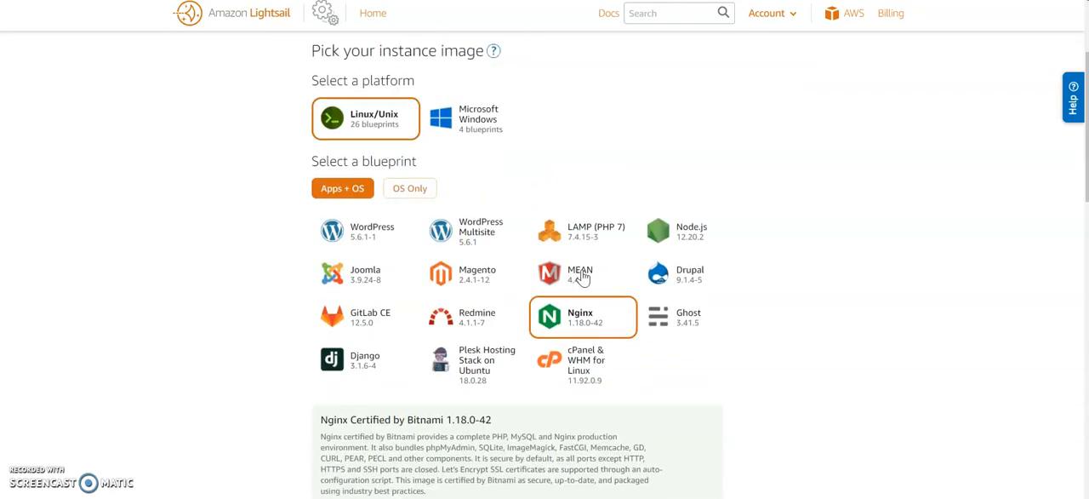
pyautogui.scroll(3, 585, 275)
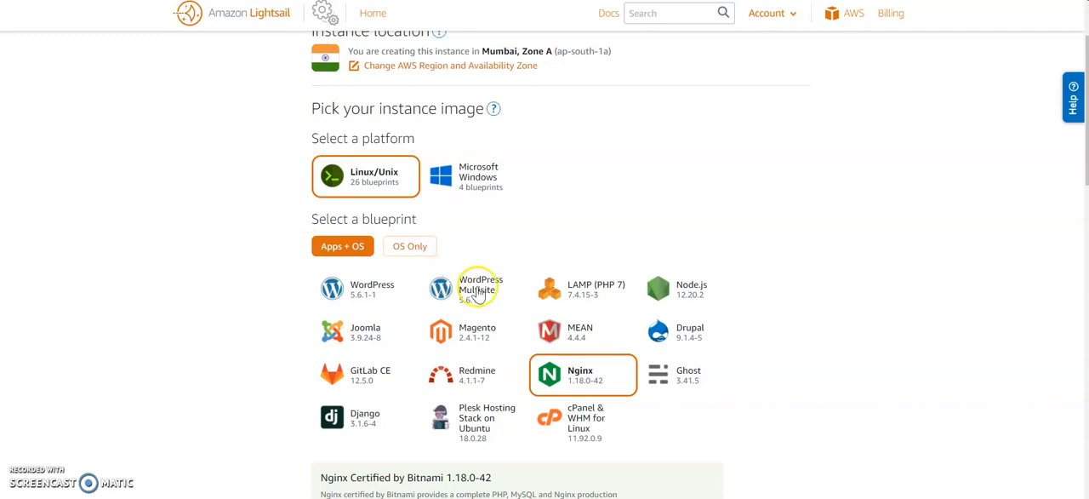
pyautogui.scroll(-2, 478, 292)
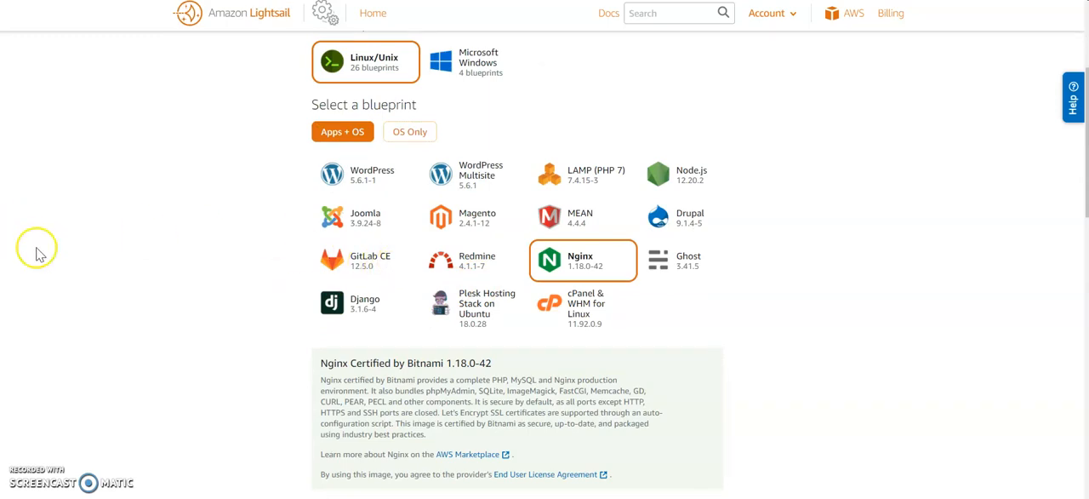
pyautogui.scroll(4, 37, 251)
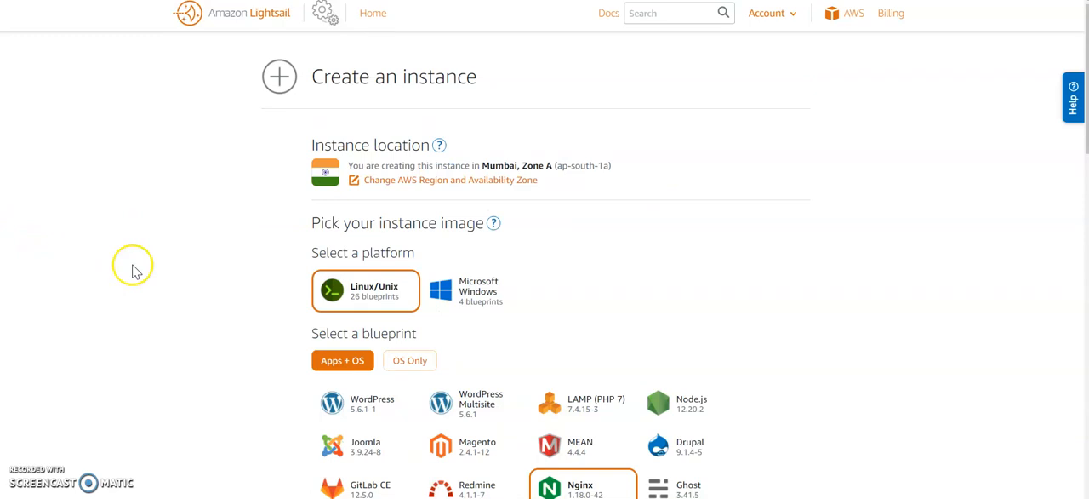